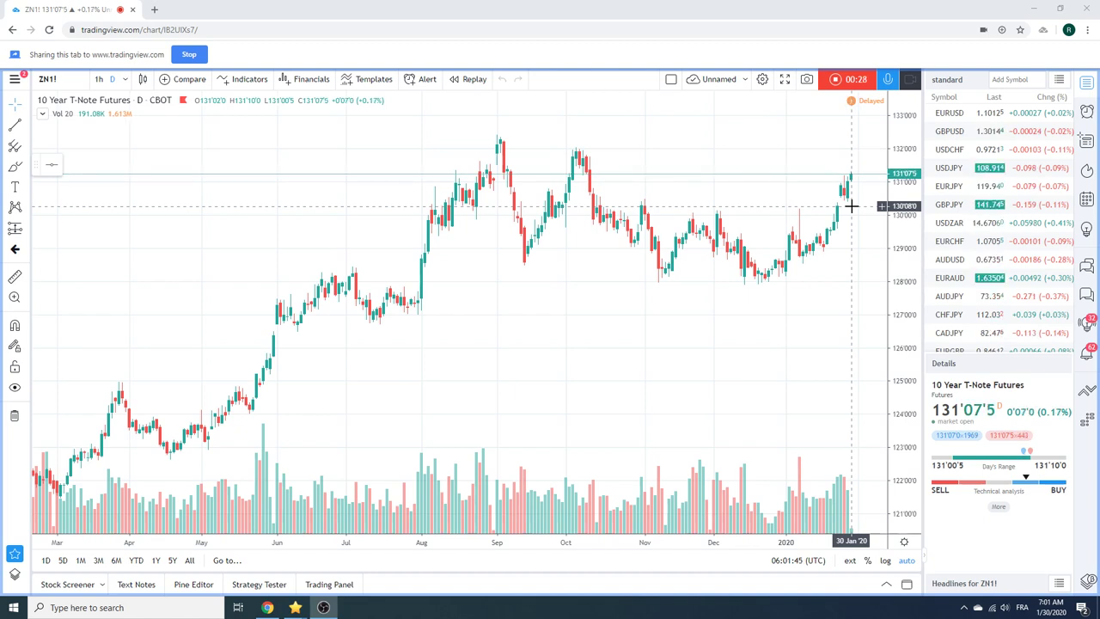
Step: Review EURUSD, then put GBPUSD on the daily chart and list the line drawing tools
{"action": "left_click", "coordinate": [954, 114]}
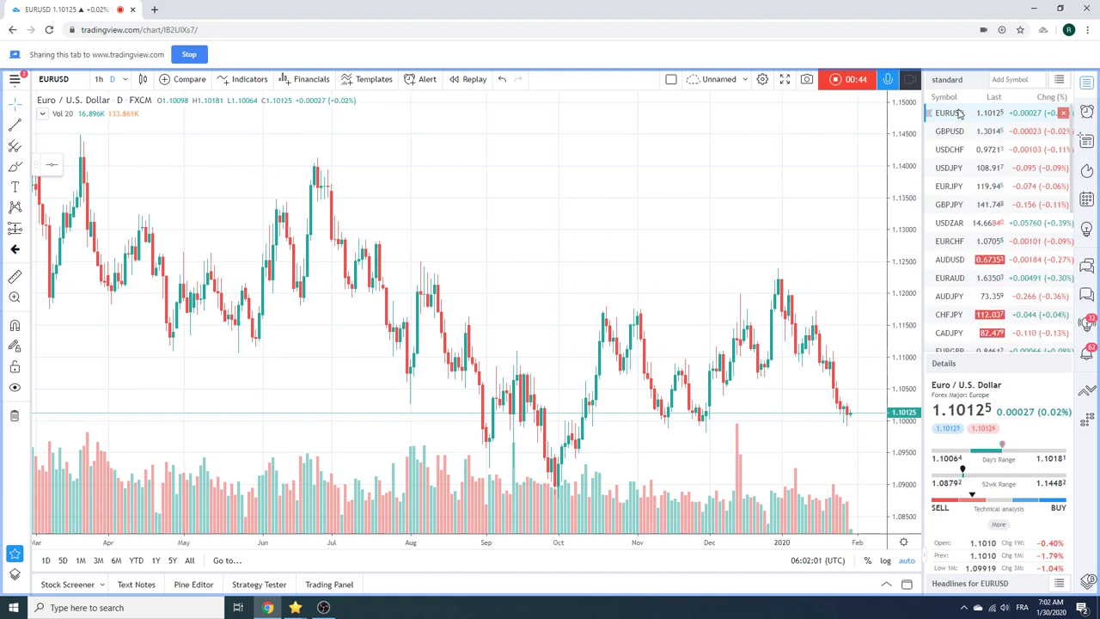
{"action": "left_click", "coordinate": [950, 132]}
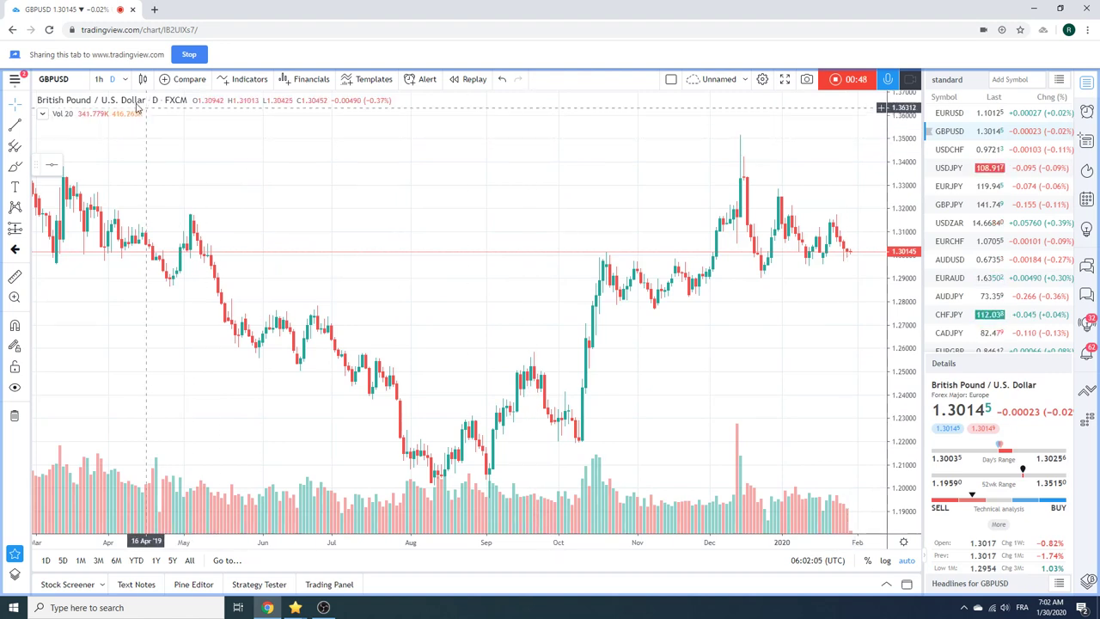
{"action": "left_click", "coordinate": [26, 125]}
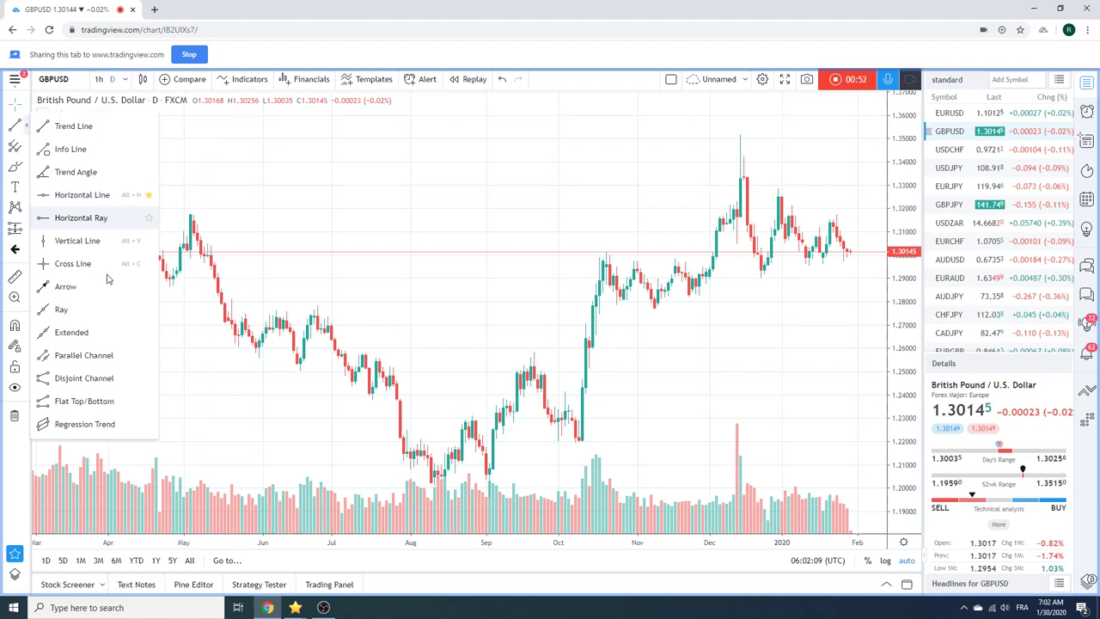
Step: Draw an extended ascending trend line from the 08 Nov '19 low to recent GBPUSD lows
{"action": "left_click", "coordinate": [102, 333]}
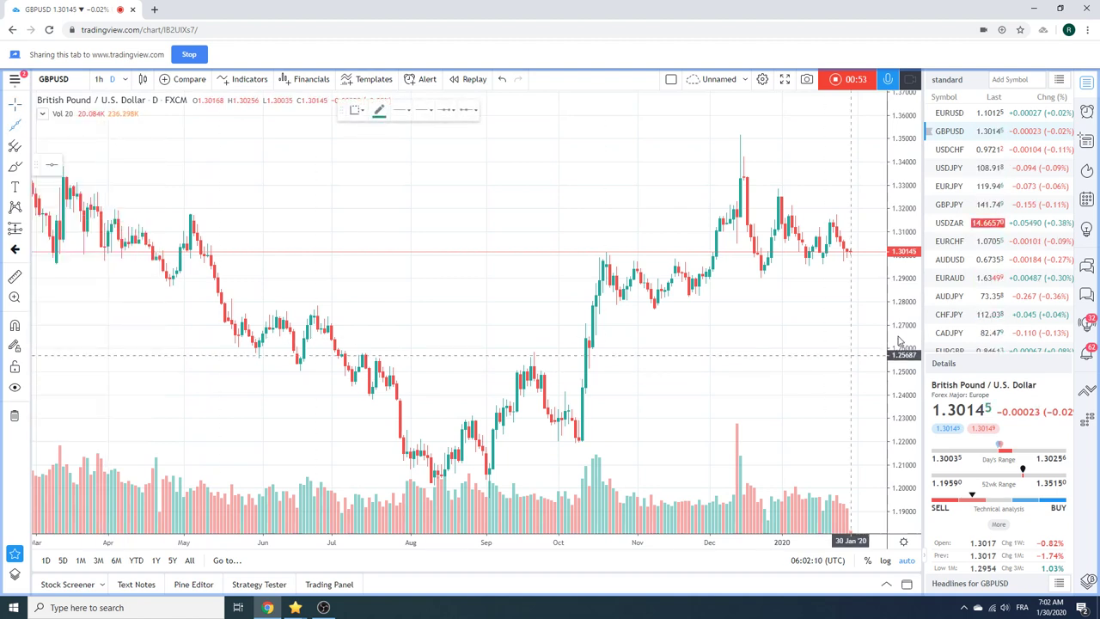
{"action": "left_click", "coordinate": [655, 309]}
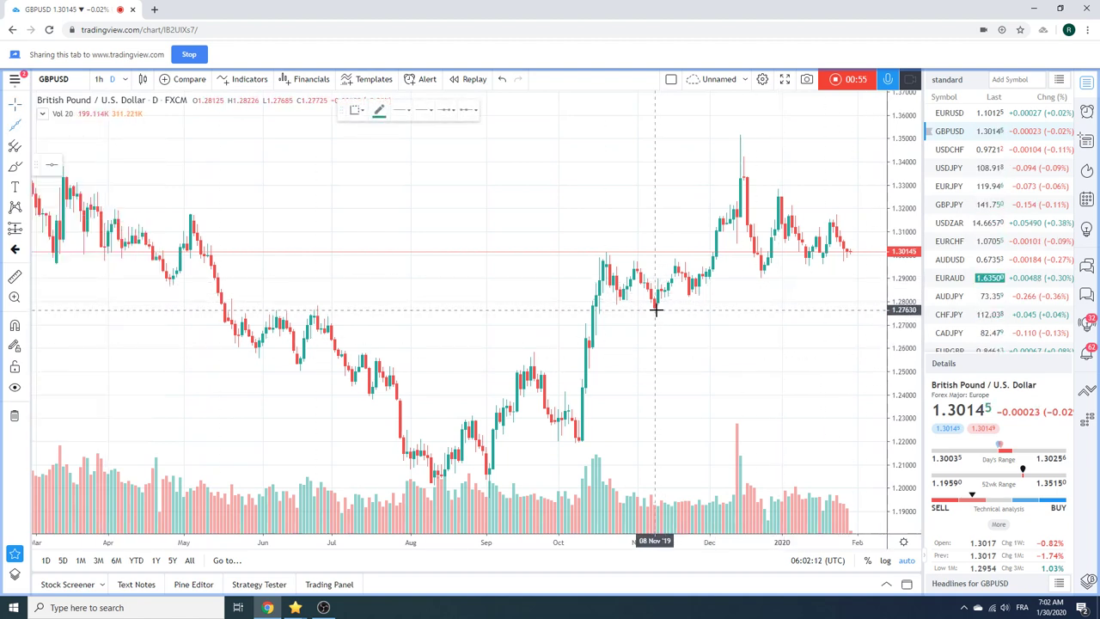
{"action": "left_click", "coordinate": [857, 256]}
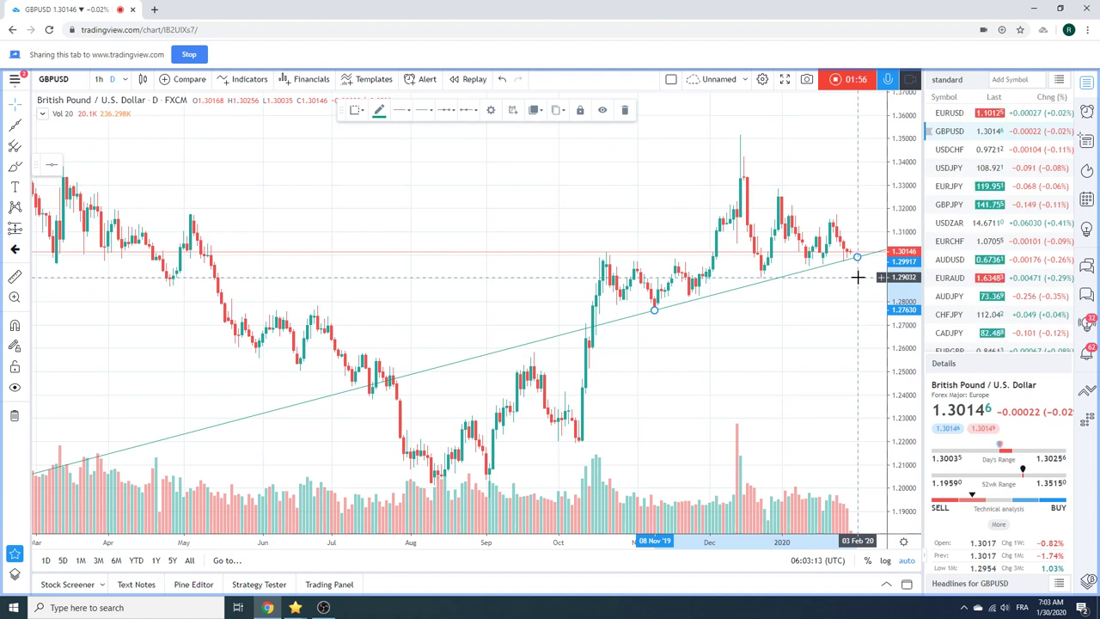
{"action": "left_click", "coordinate": [667, 190]}
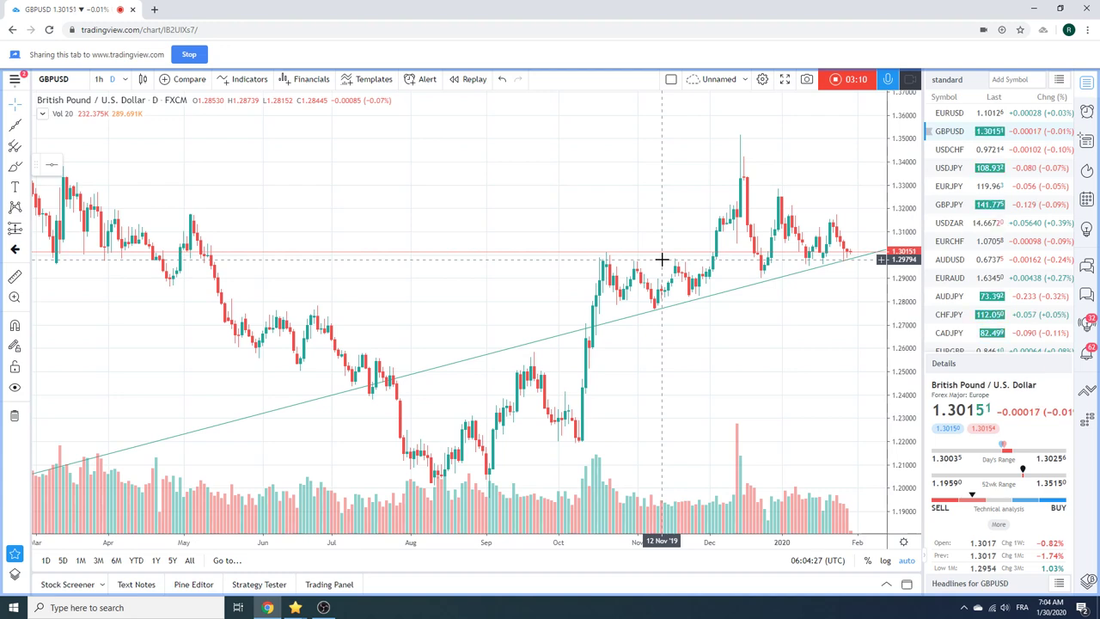
Step: Review the EURGBP daily chart, then load ES1! S&P 500 E-mini futures
{"action": "scroll", "coordinate": [963, 225], "scroll_direction": "down", "scroll_amount": 1}
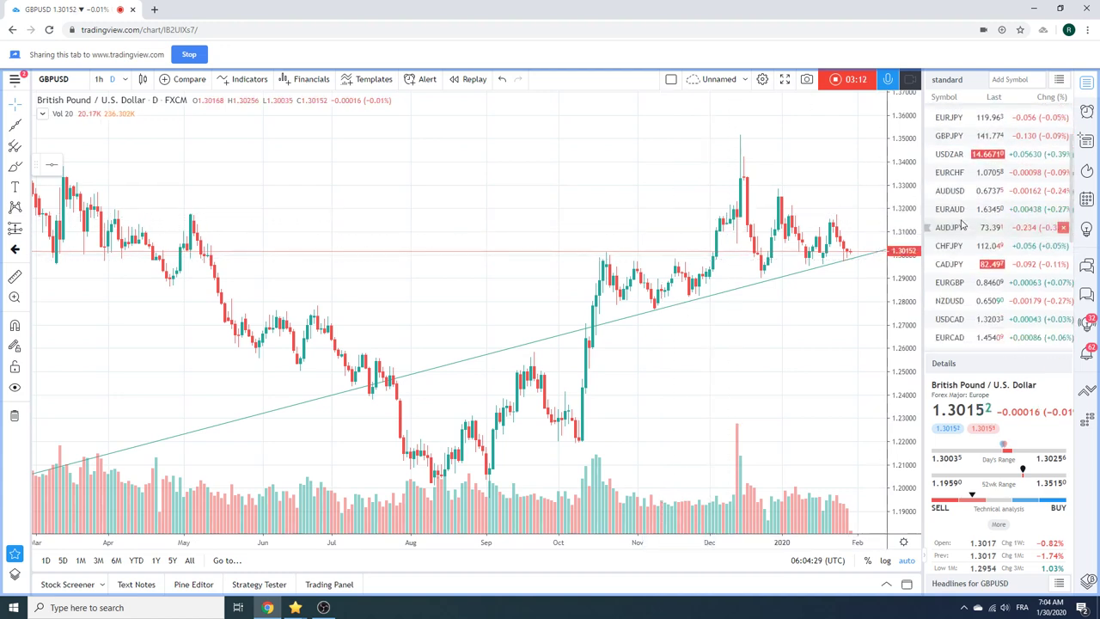
{"action": "scroll", "coordinate": [963, 225], "scroll_direction": "down", "scroll_amount": 1}
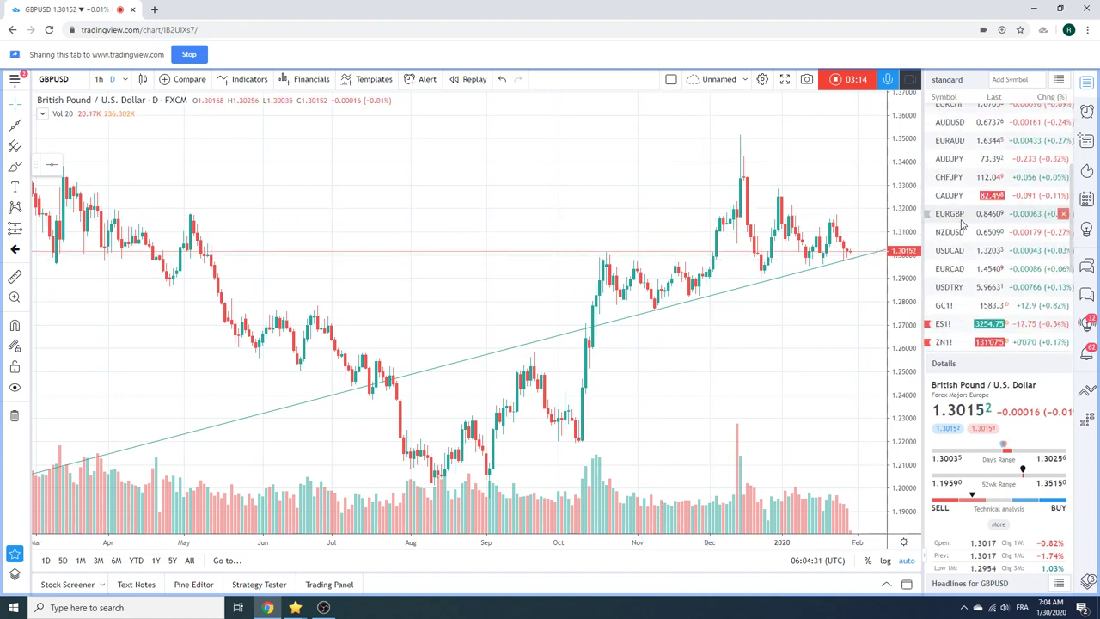
{"action": "left_click", "coordinate": [955, 215]}
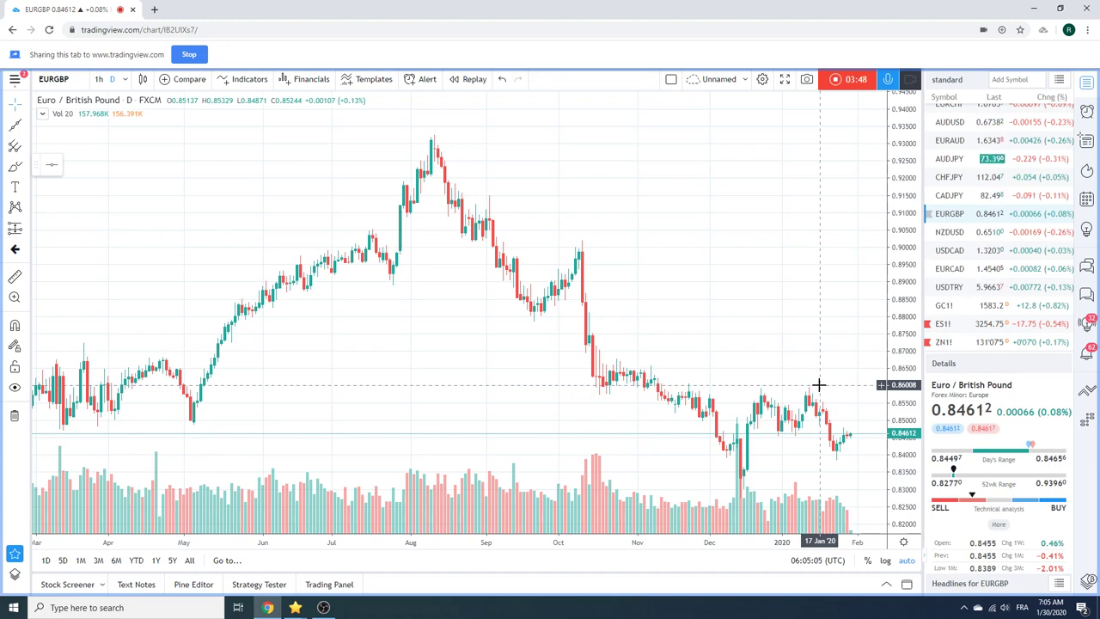
{"action": "left_click", "coordinate": [989, 324]}
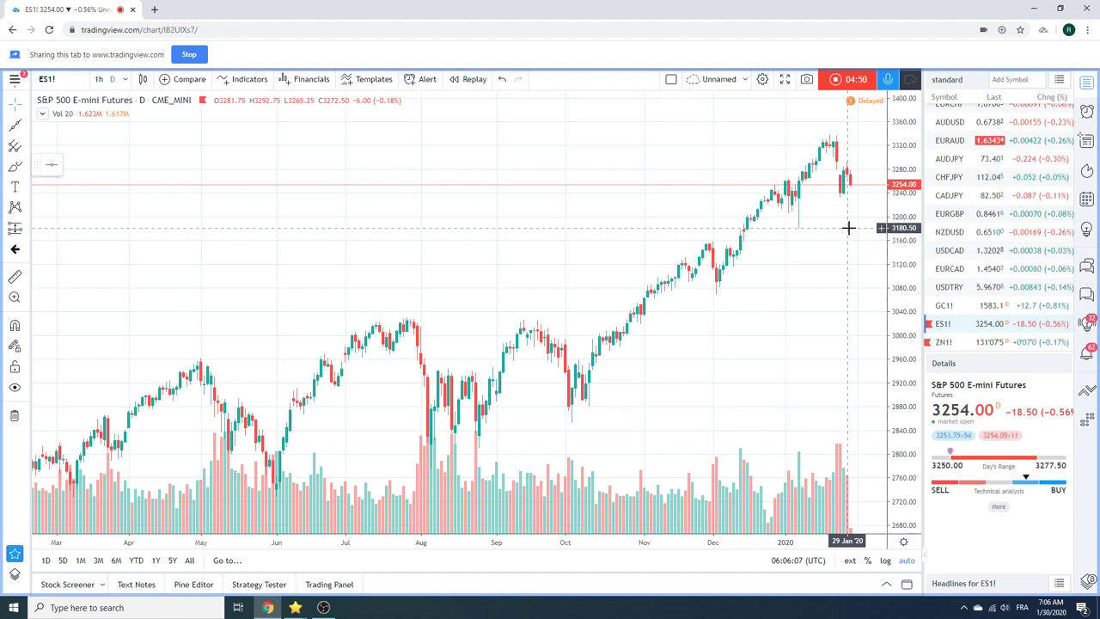
Step: Load the ZN1! 10 Year T-Note futures daily chart and scroll the watchlist further
{"action": "left_click", "coordinate": [954, 341]}
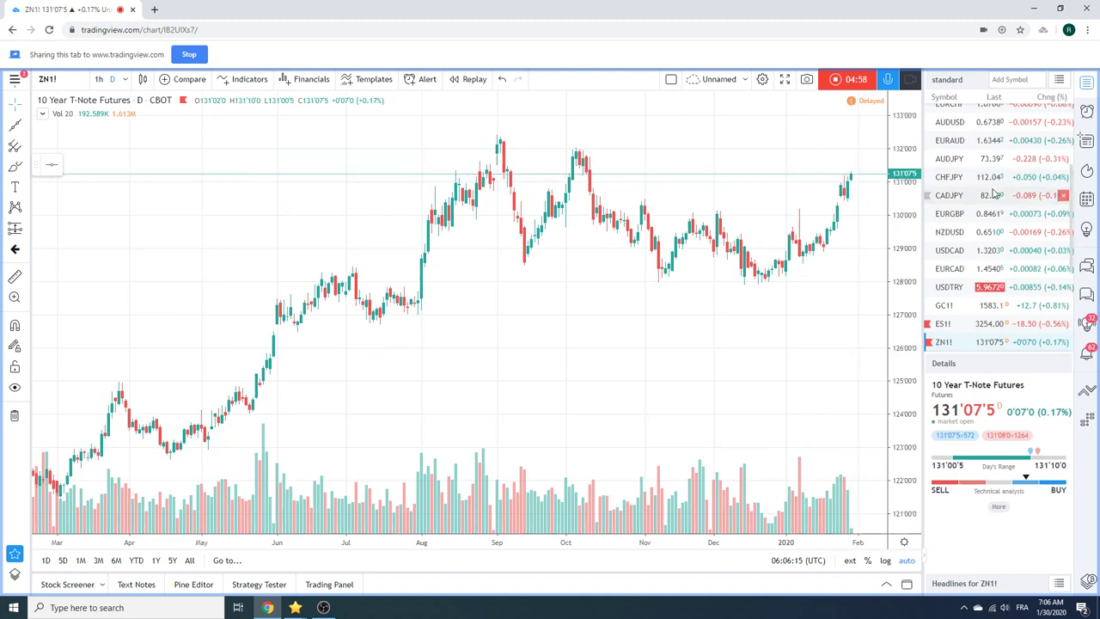
{"action": "scroll", "coordinate": [991, 193], "scroll_direction": "down", "scroll_amount": 1}
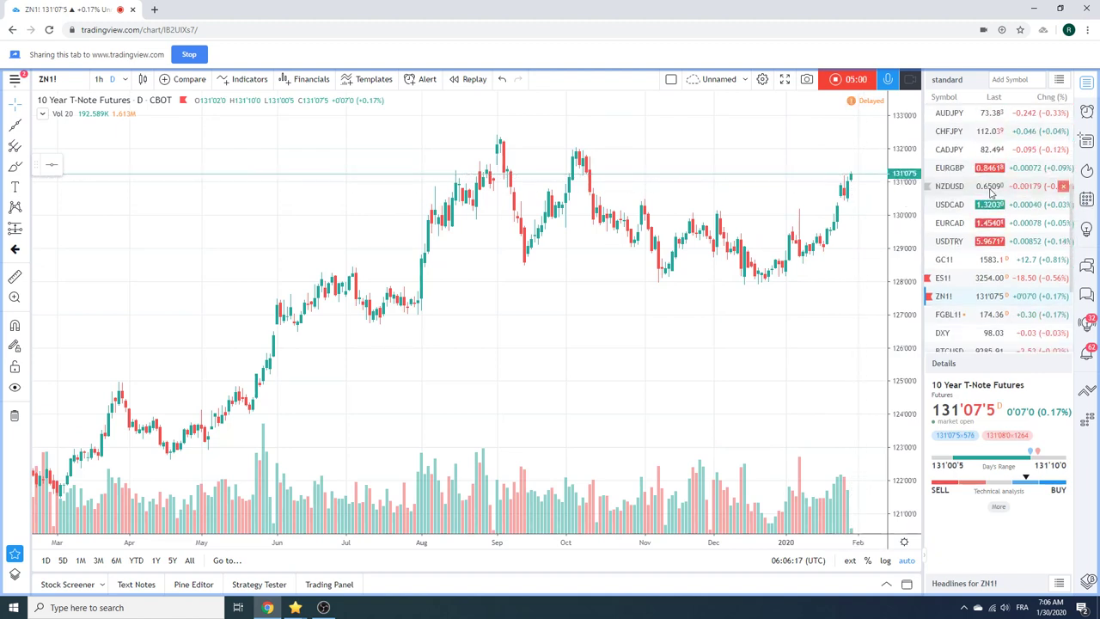
Step: Load the FGBL1! Euro Bund futures daily chart from EUREX
{"action": "left_click", "coordinate": [958, 318]}
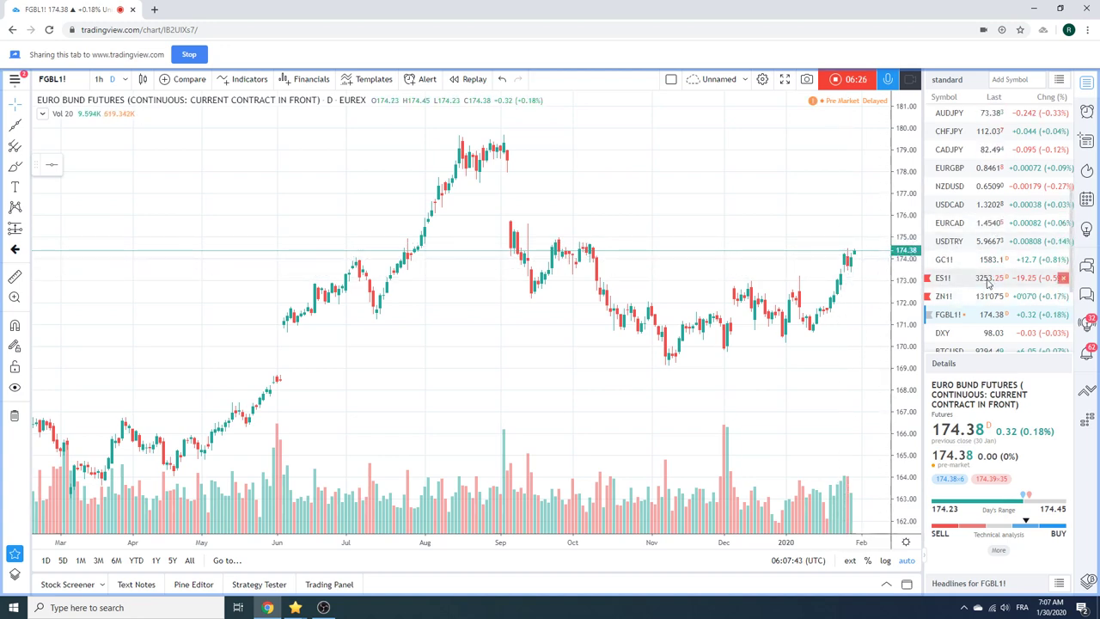
Step: Return the chart to ES1! S&P 500 E-mini futures daily candles
{"action": "left_click", "coordinate": [945, 277]}
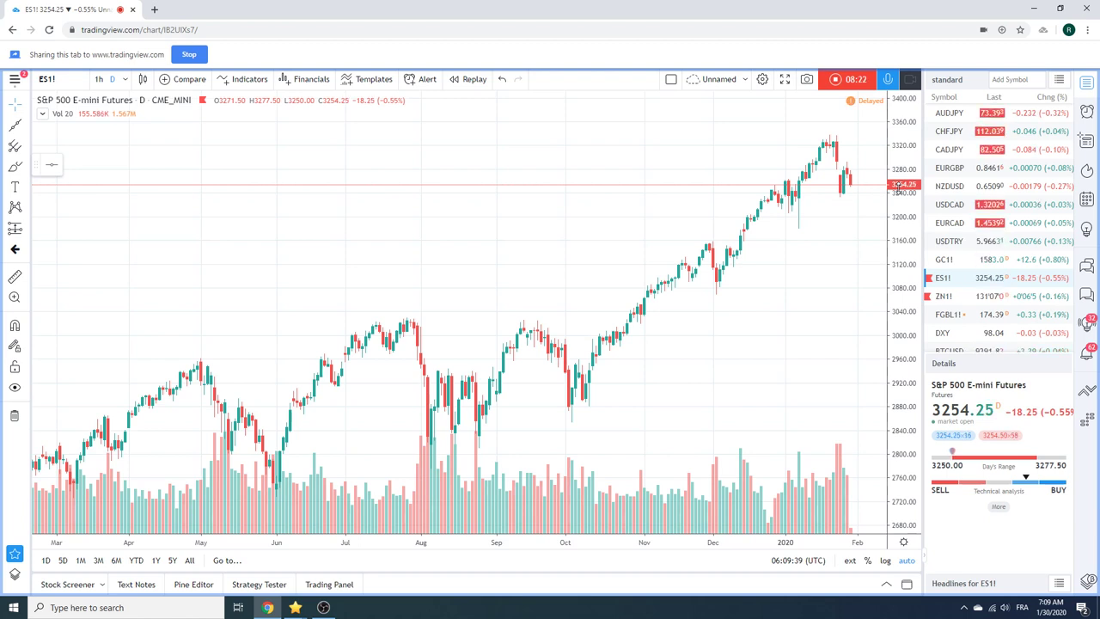
Step: Load the CL1! Light Crude Oil futures daily chart from NYMEX
{"action": "scroll", "coordinate": [986, 241], "scroll_direction": "down", "scroll_amount": 3}
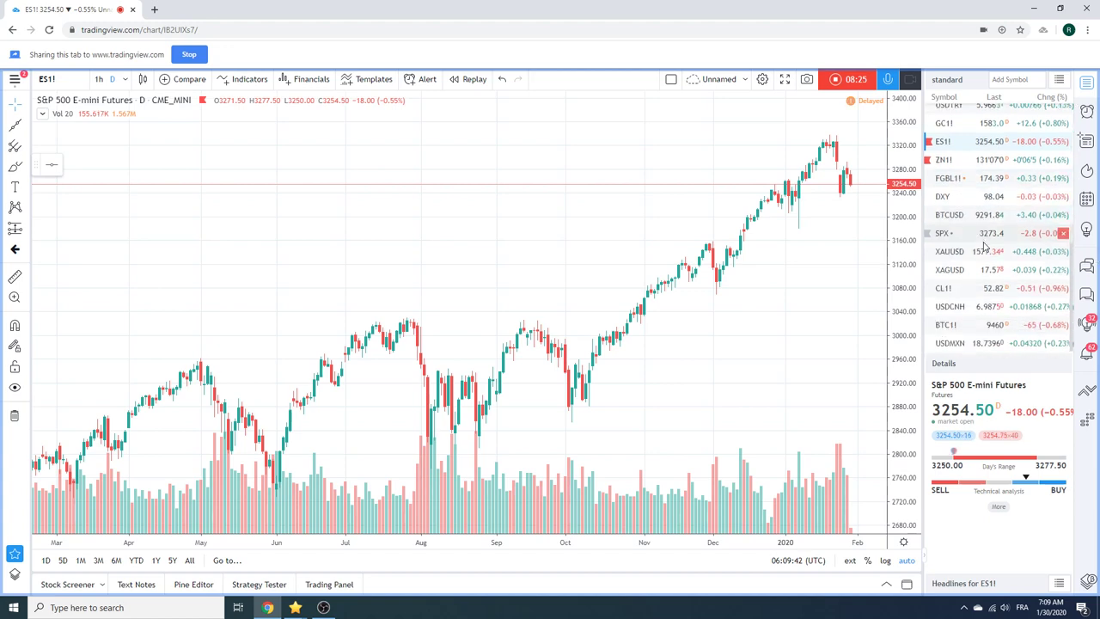
{"action": "left_click", "coordinate": [976, 289]}
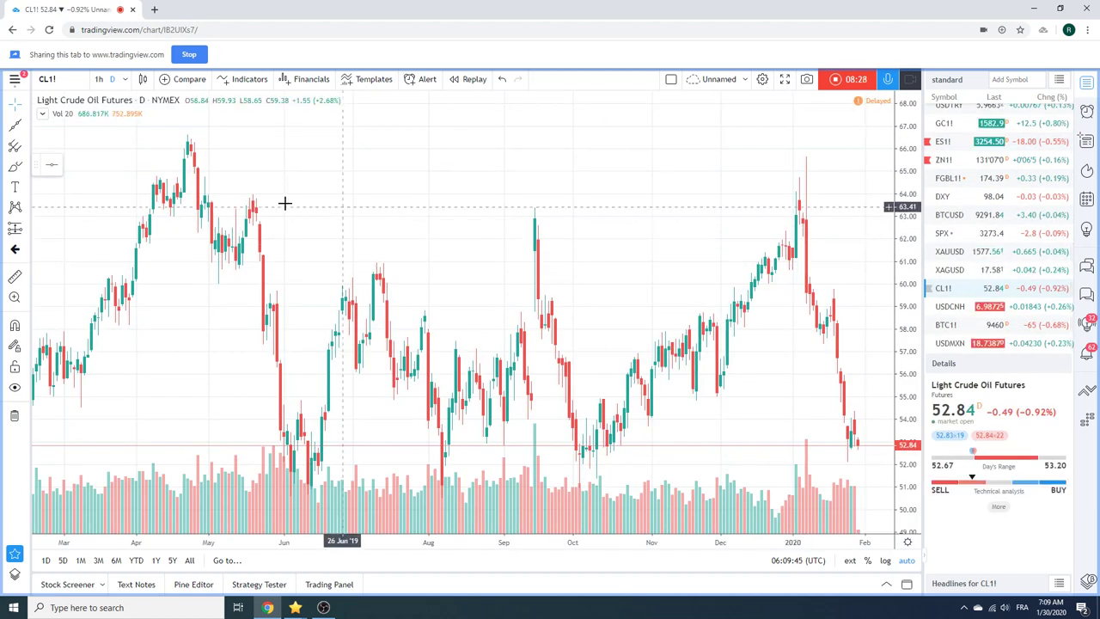
Step: Zoom the CL1! chart to span roughly mid-September through early February
{"action": "scroll", "coordinate": [473, 244], "scroll_direction": "up", "scroll_amount": 5}
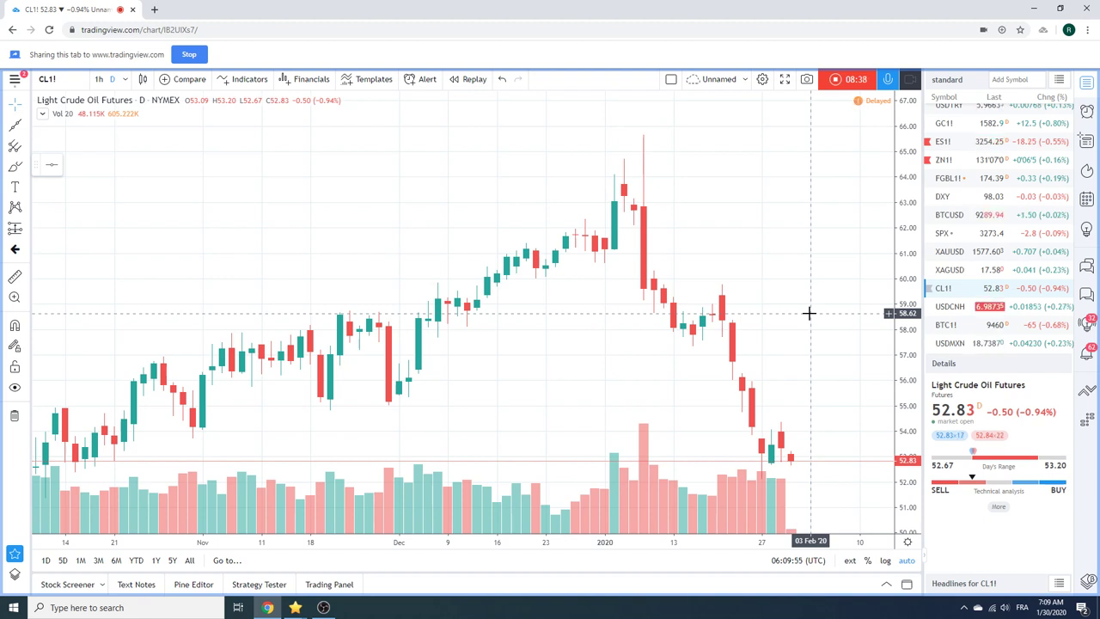
{"action": "scroll", "coordinate": [800, 307], "scroll_direction": "down", "scroll_amount": 2}
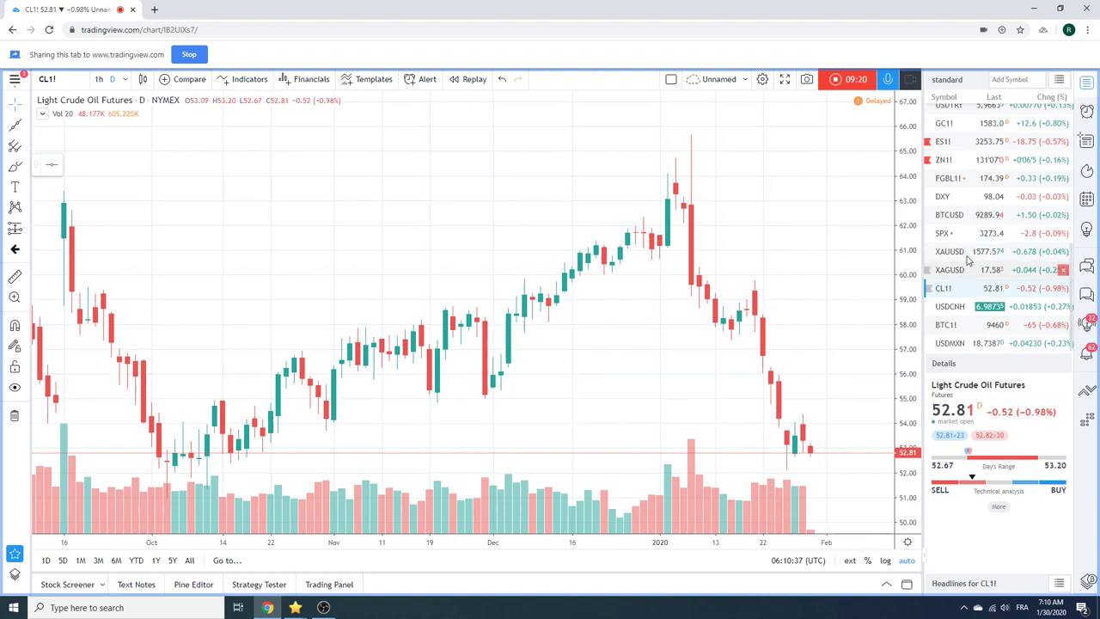
{"action": "scroll", "coordinate": [971, 249], "scroll_direction": "up", "scroll_amount": 3}
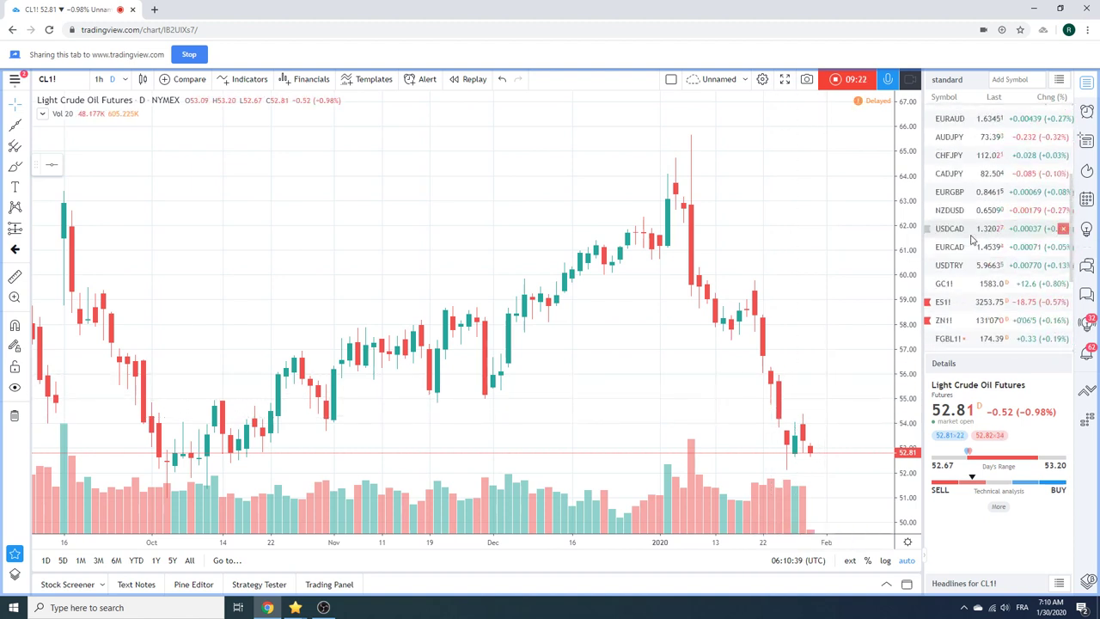
{"action": "scroll", "coordinate": [972, 240], "scroll_direction": "up", "scroll_amount": 3}
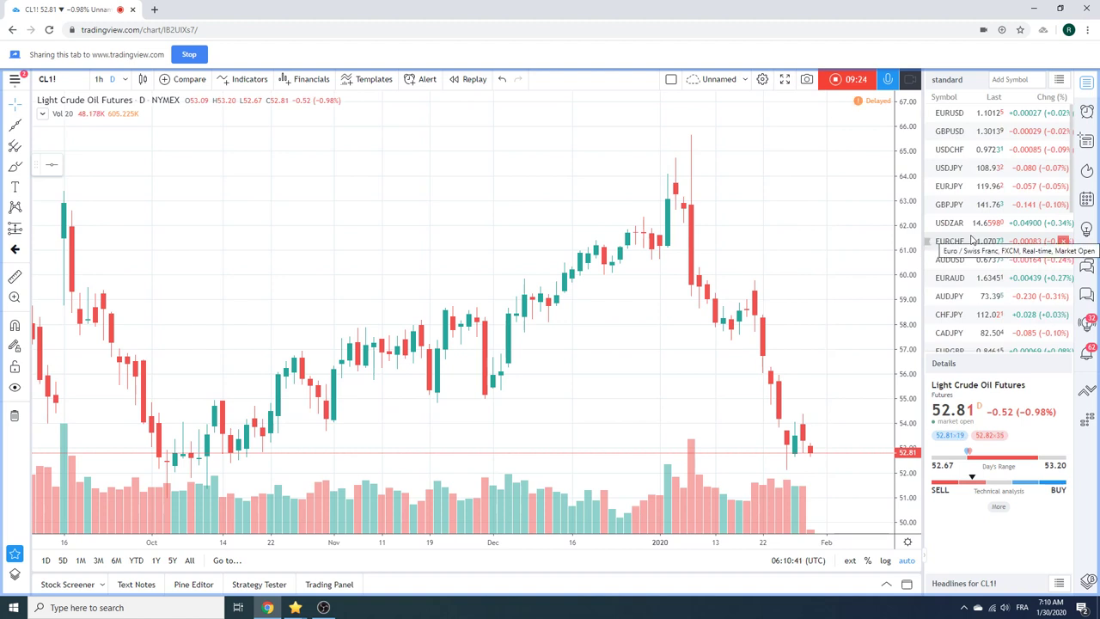
{"action": "scroll", "coordinate": [972, 240], "scroll_direction": "down", "scroll_amount": 2}
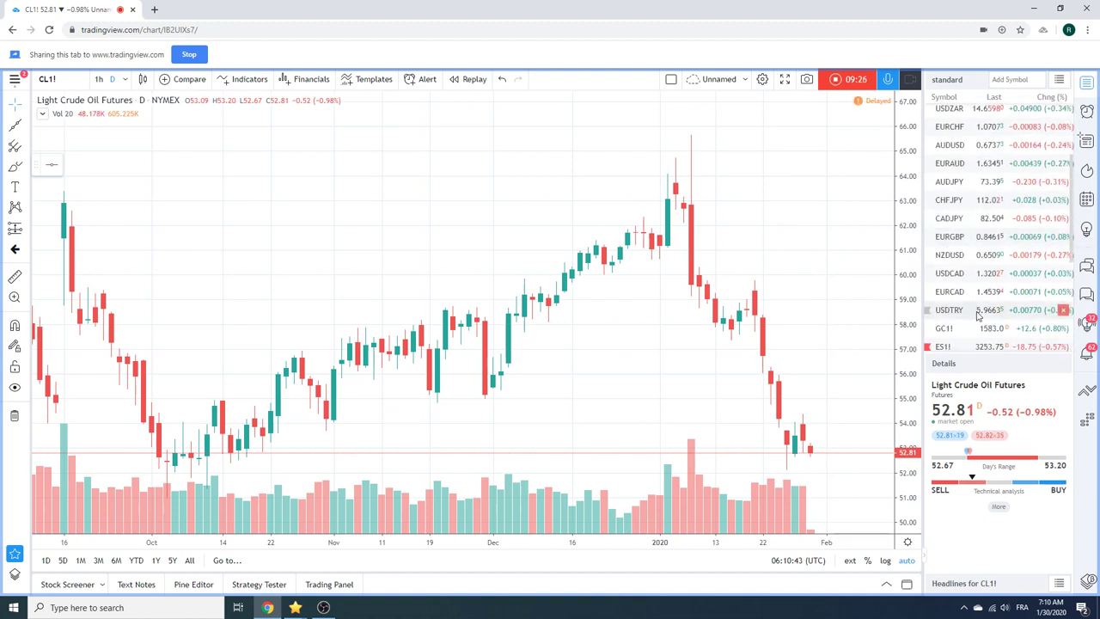
{"action": "scroll", "coordinate": [964, 172], "scroll_direction": "up", "scroll_amount": 1}
Step: Load the USDZAR daily chart and zoom out to about a one-year view
{"action": "left_click", "coordinate": [963, 156]}
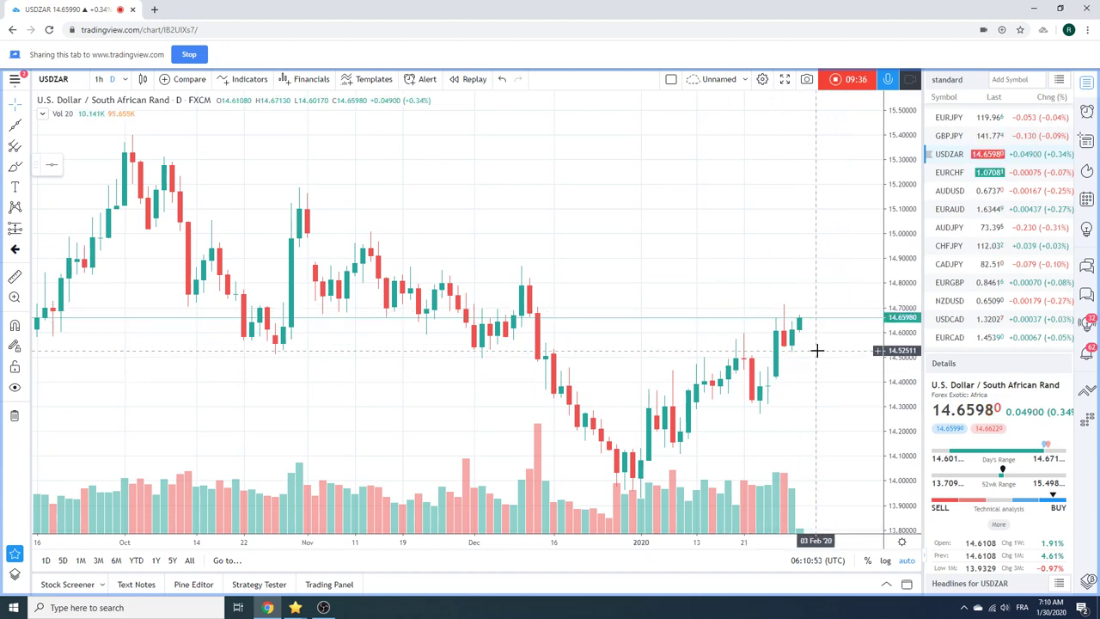
{"action": "scroll", "coordinate": [585, 289], "scroll_direction": "down", "scroll_amount": 5}
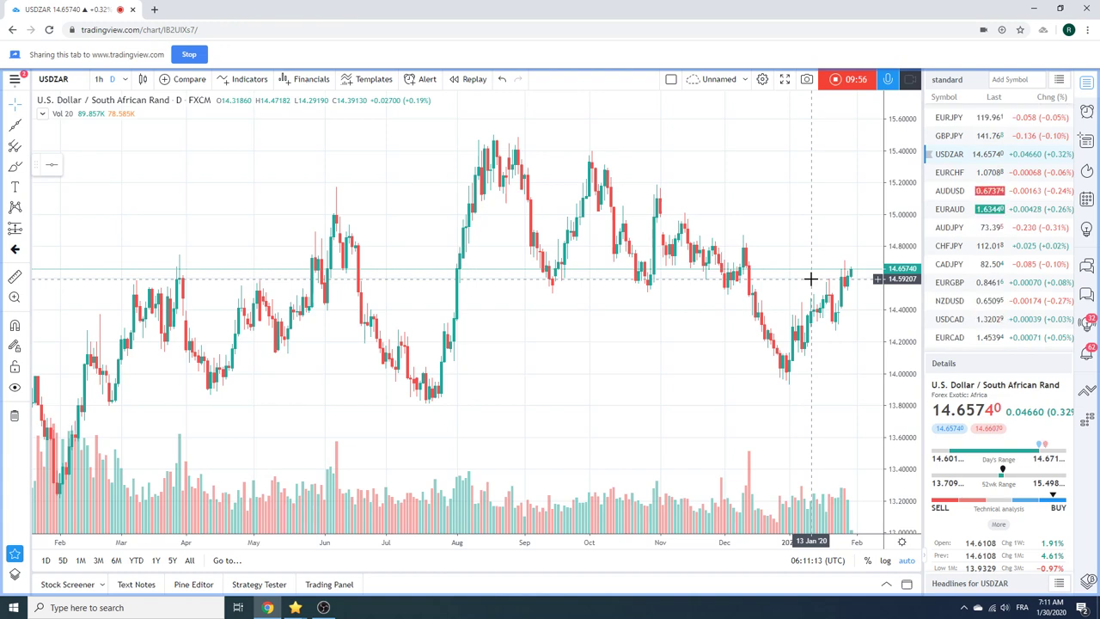
Step: Review EURCHF zoomed to October–February, then load the CHFJPY daily chart
{"action": "left_click", "coordinate": [949, 172]}
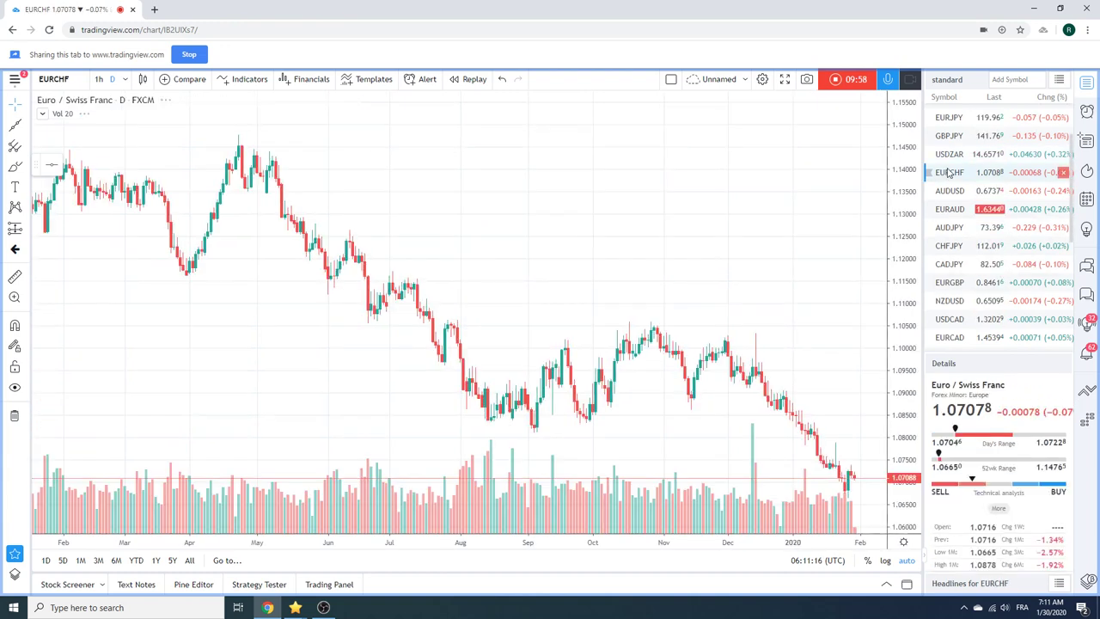
{"action": "scroll", "coordinate": [743, 315], "scroll_direction": "up", "scroll_amount": 5}
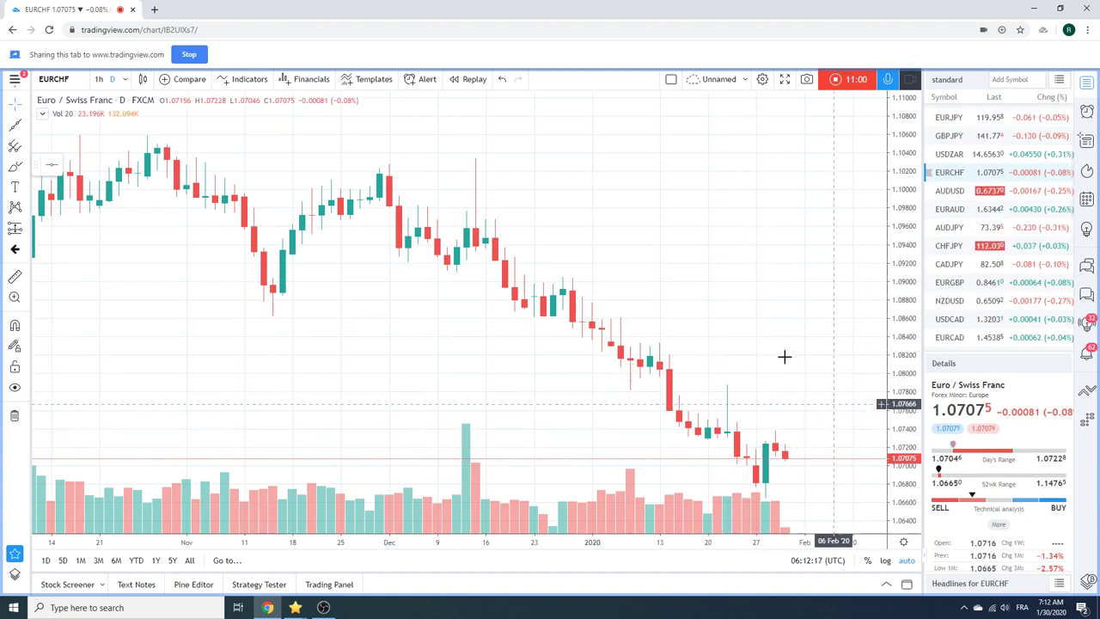
{"action": "left_click", "coordinate": [956, 246]}
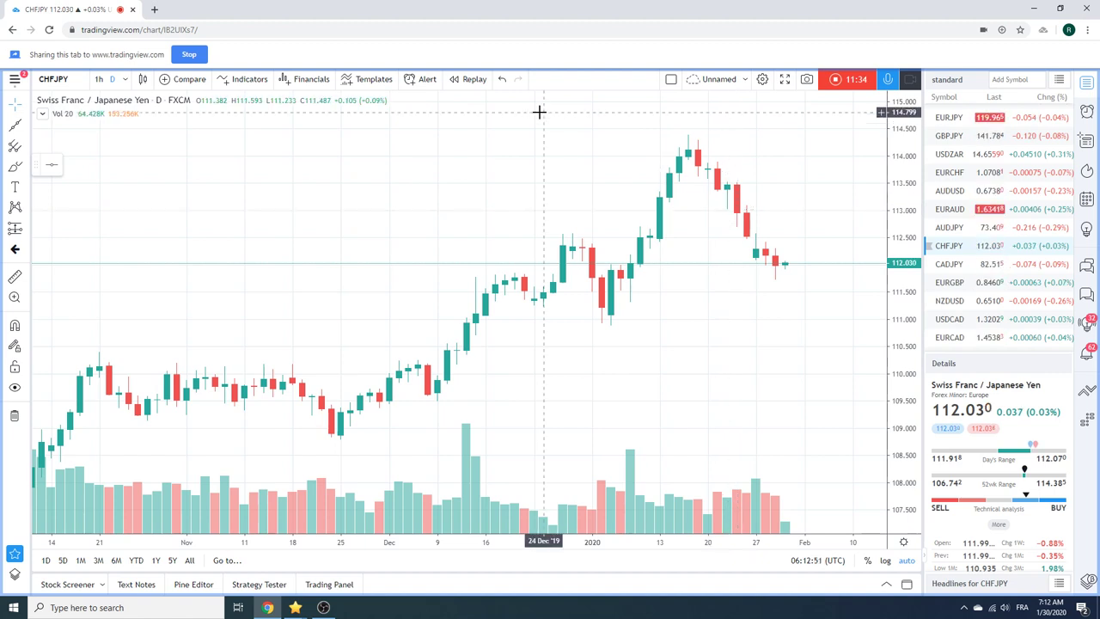
Step: Open the chart interval list on the CHFJPY daily chart
{"action": "left_click", "coordinate": [124, 82]}
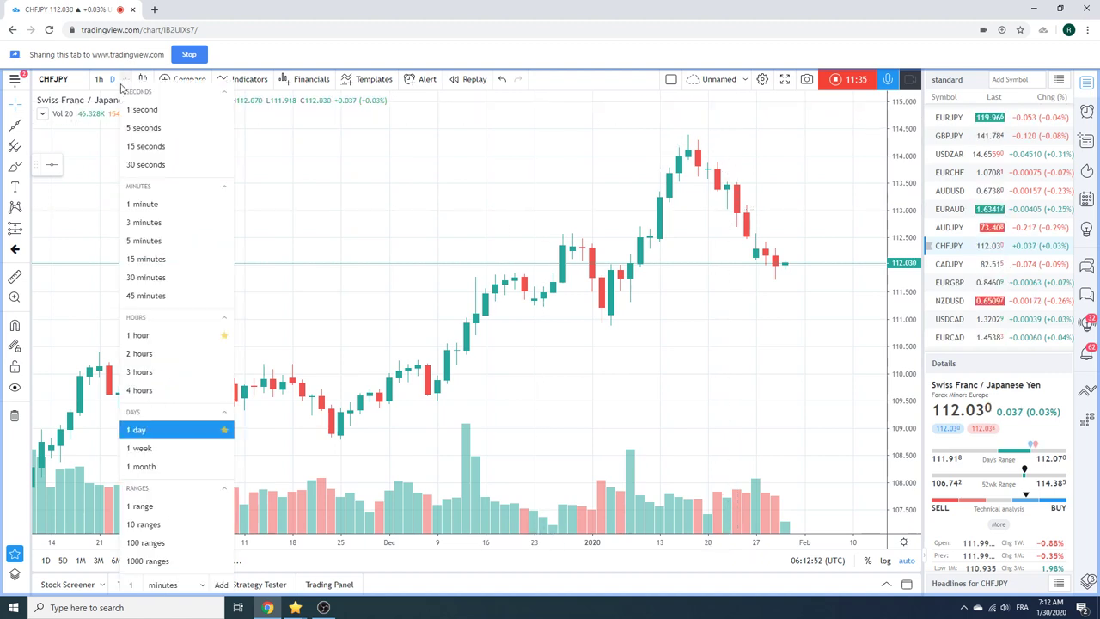
Step: Switch CHFJPY to the 1-week interval and zoom out to show 2015 through early 2020
{"action": "left_click", "coordinate": [159, 448]}
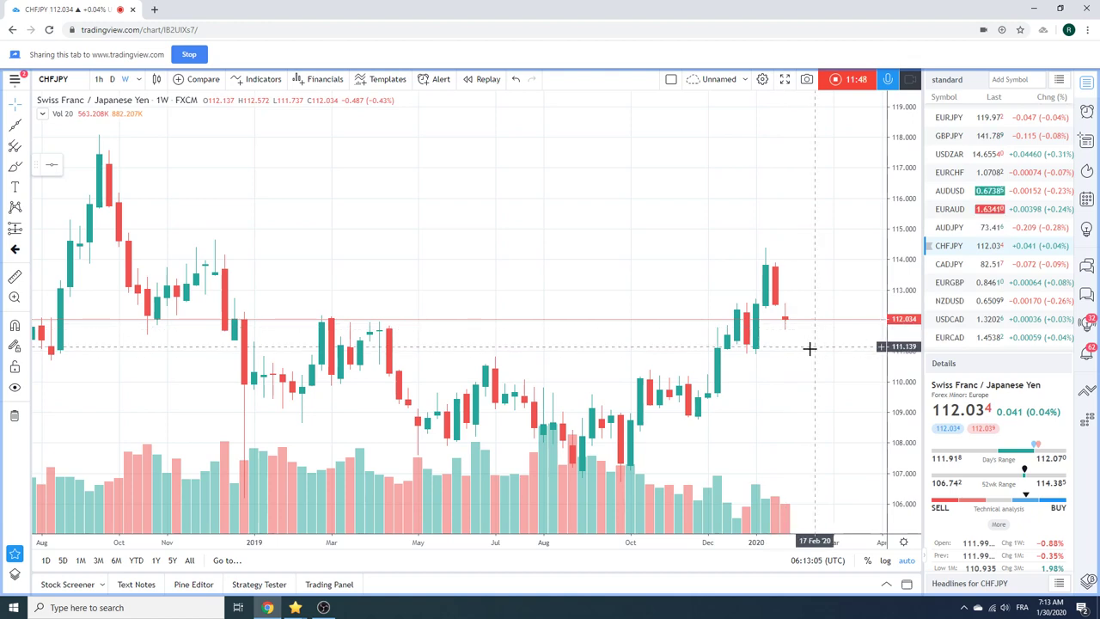
{"action": "scroll", "coordinate": [828, 396], "scroll_direction": "down", "scroll_amount": 4}
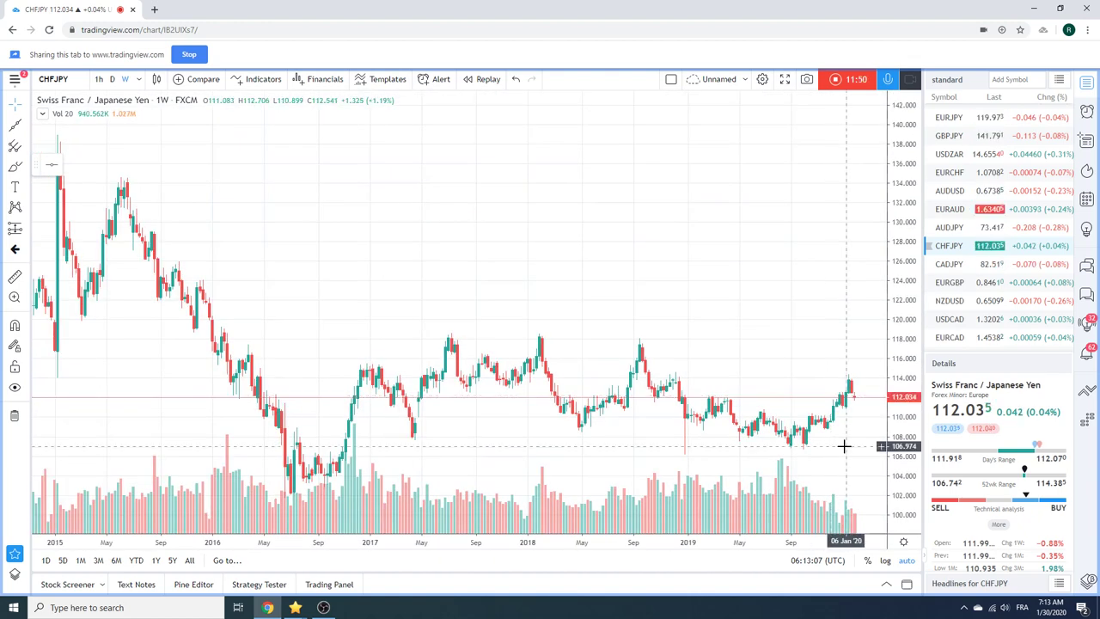